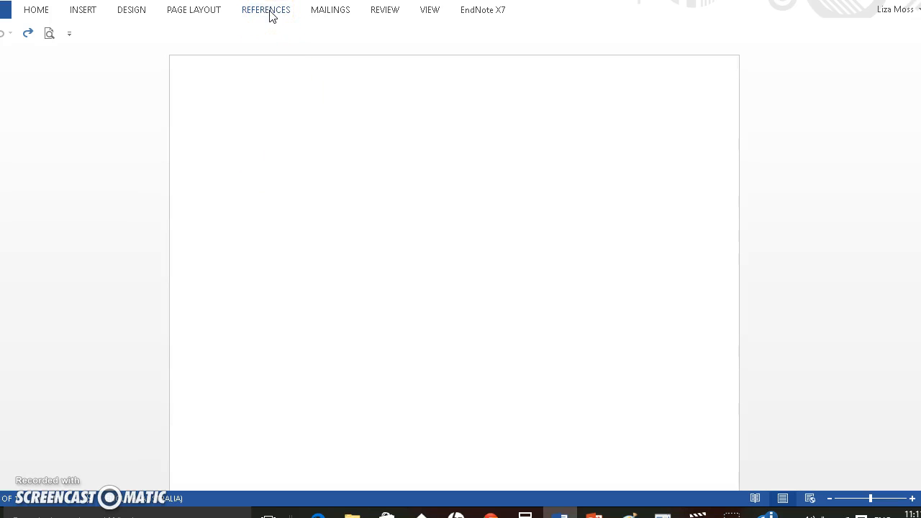
Start creating a new source in the document's source manager
{"action": "left_click", "coordinate": [266, 10]}
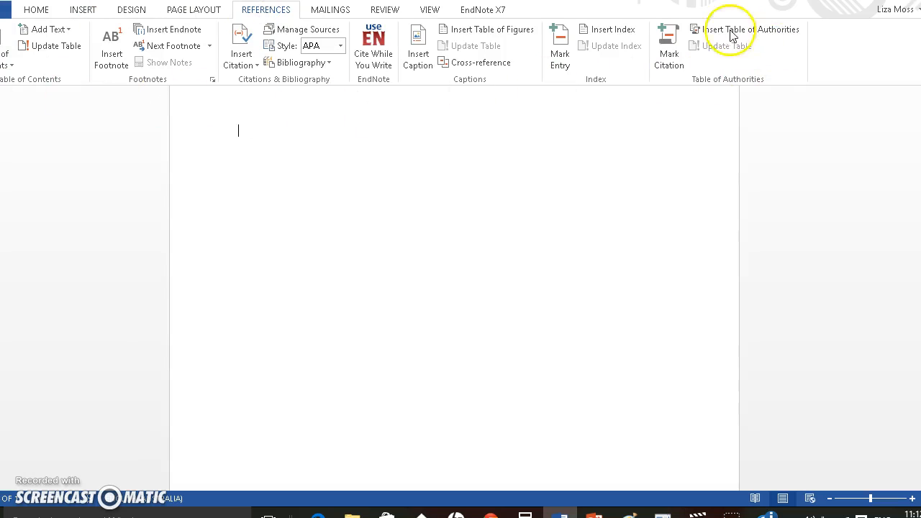
{"action": "left_click", "coordinate": [298, 173]}
{"action": "left_click", "coordinate": [310, 112]}
{"action": "left_click", "coordinate": [308, 117]}
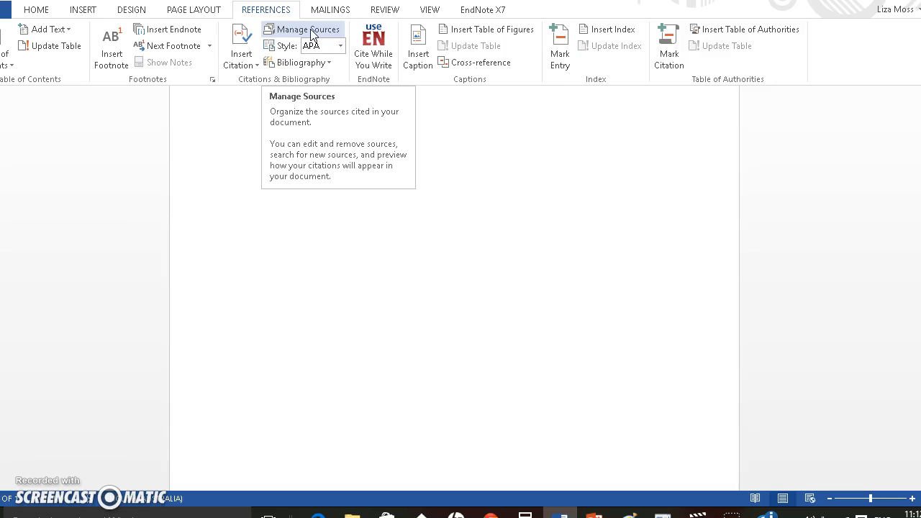
{"action": "left_click", "coordinate": [310, 32]}
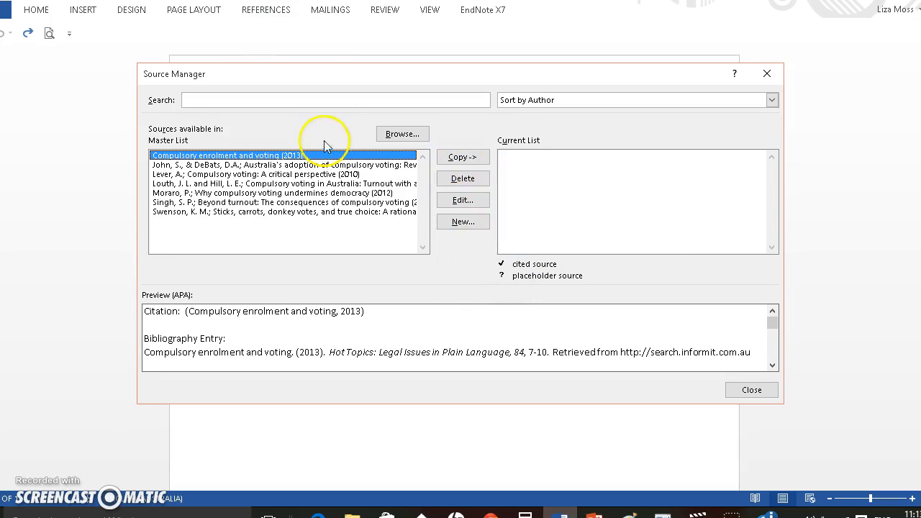
{"action": "left_click", "coordinate": [463, 222]}
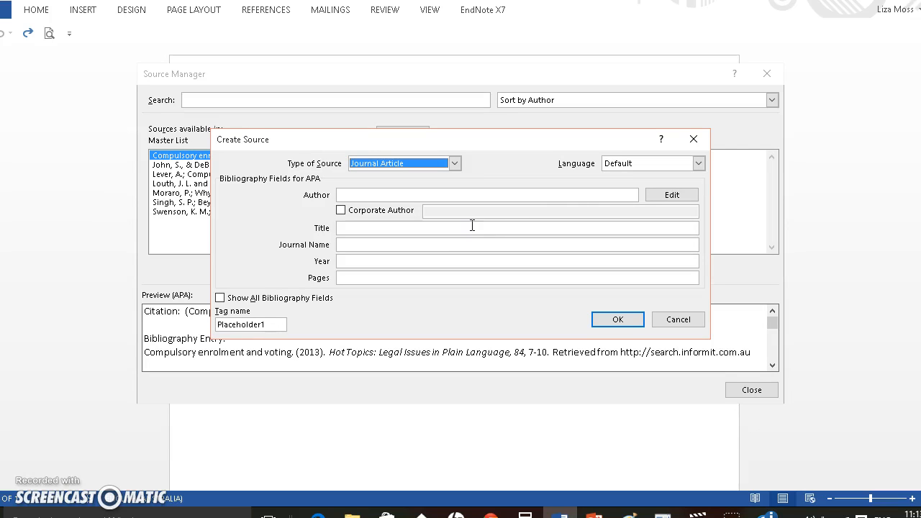
Set the new source's type to Interview
{"action": "left_click", "coordinate": [455, 164]}
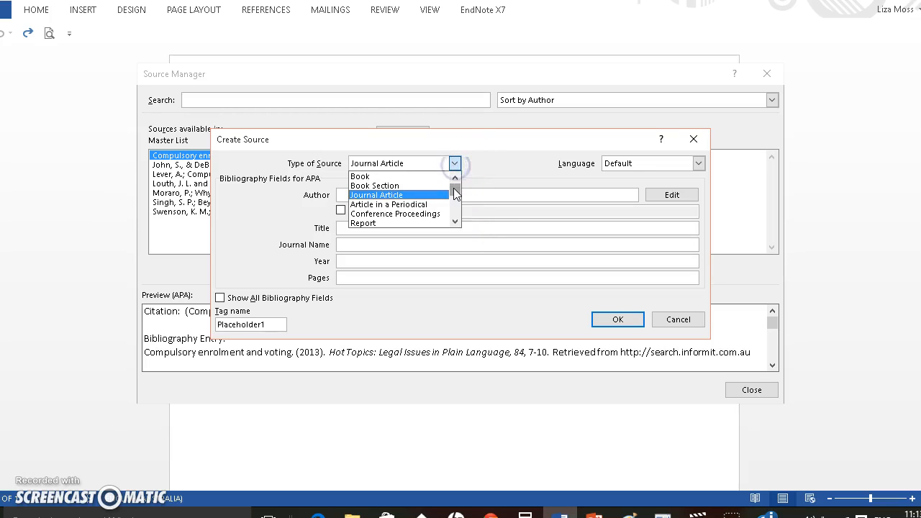
{"action": "left_click", "coordinate": [456, 185]}
{"action": "left_click_drag", "start_coordinate": [454, 195], "coordinate": [451, 219]}
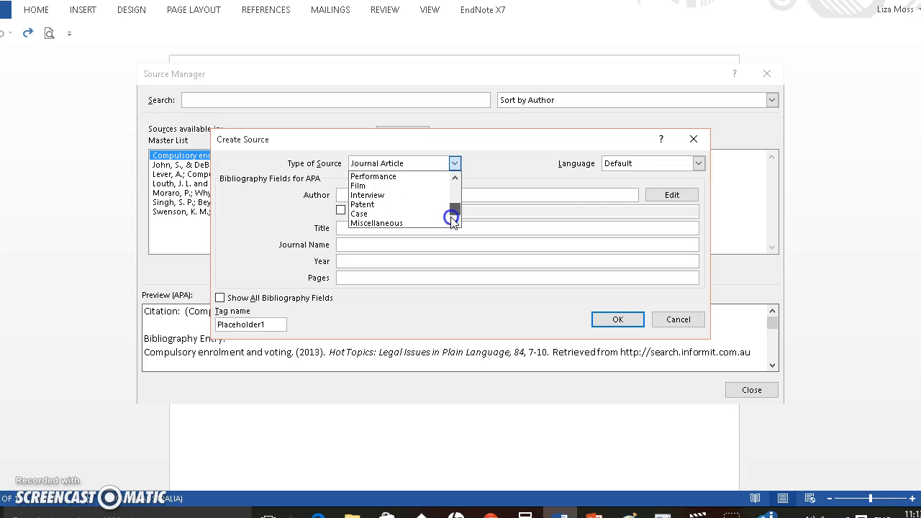
{"action": "left_click", "coordinate": [385, 194]}
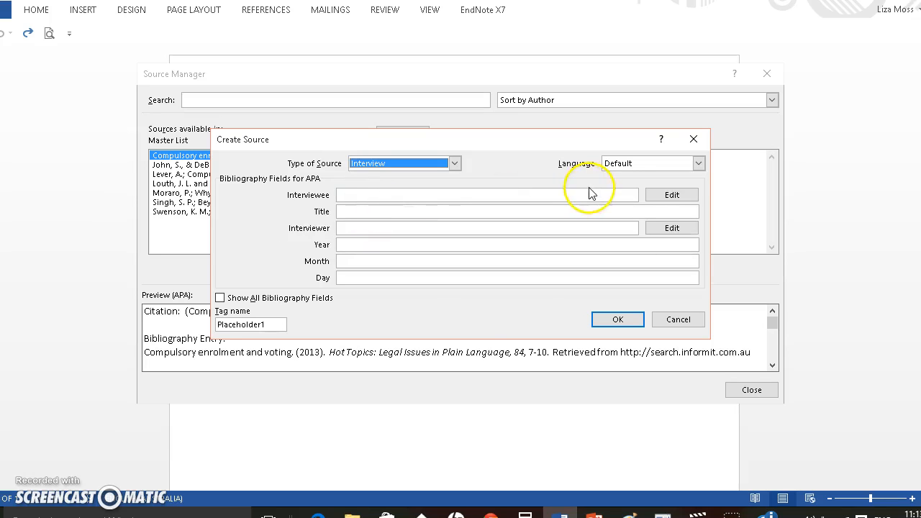
Set the source type to Book and enter the author's full name
{"action": "left_click", "coordinate": [455, 164]}
{"action": "left_click_drag", "start_coordinate": [454, 209], "coordinate": [374, 180]}
{"action": "left_click", "coordinate": [374, 177]}
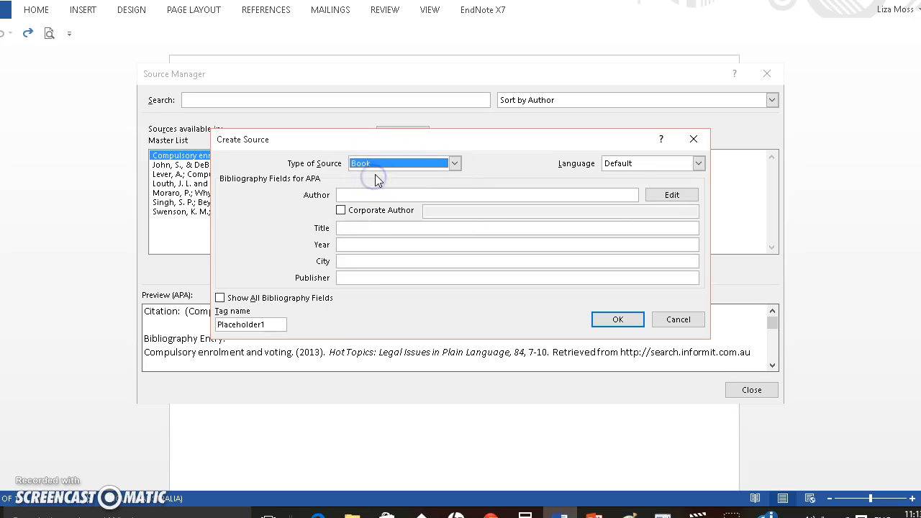
{"action": "left_click", "coordinate": [375, 195]}
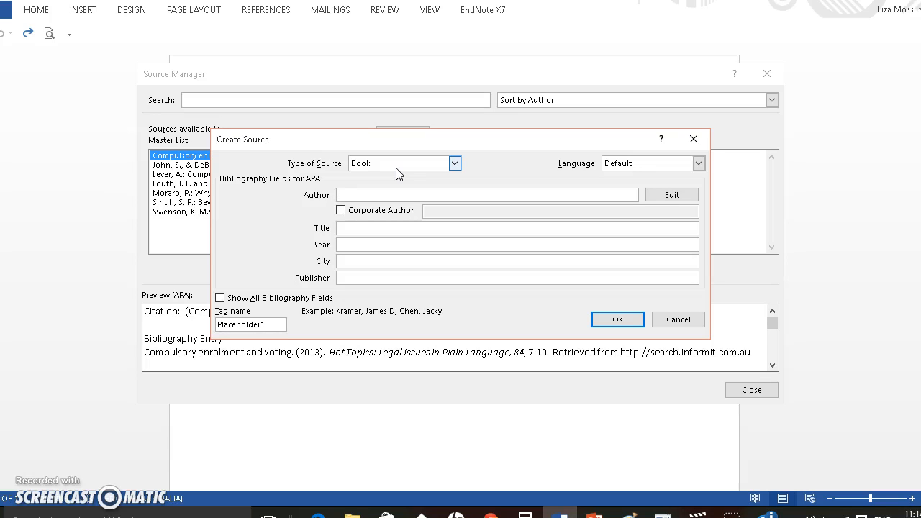
{"action": "type", "text": "Victoria Finlay"}
Enter "Colour : travels through the paintbox" as the book's title
{"action": "left_click", "coordinate": [345, 229]}
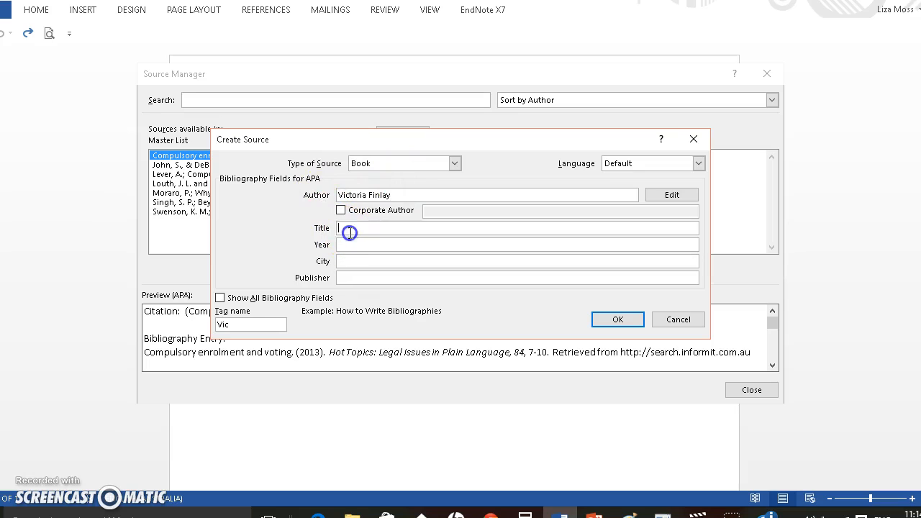
{"action": "type", "text": "Colour"}
{"action": "type", "text": ": travels through the paintb"}
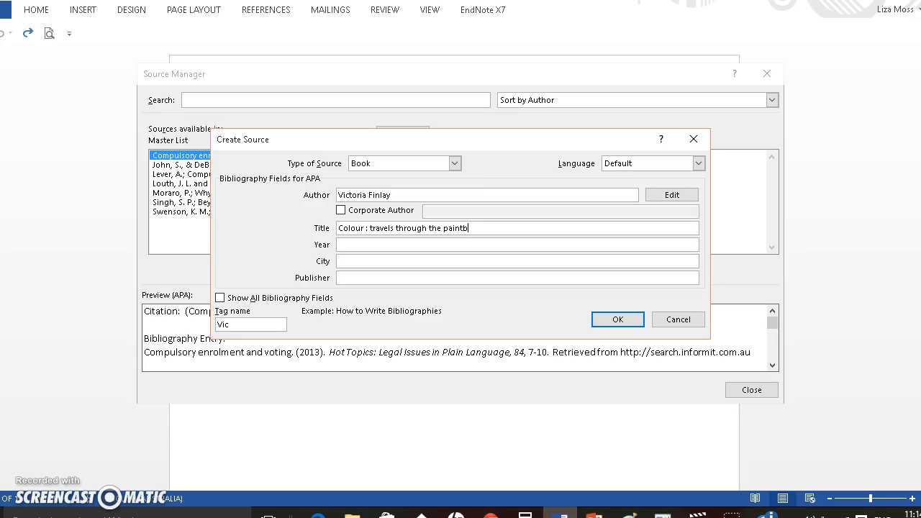
{"action": "type", "text": "ox"}
Enter the year 2009, city London and publisher Folio Society, then save the book source and return to the document
{"action": "left_click", "coordinate": [359, 244]}
{"action": "left_click", "coordinate": [359, 245]}
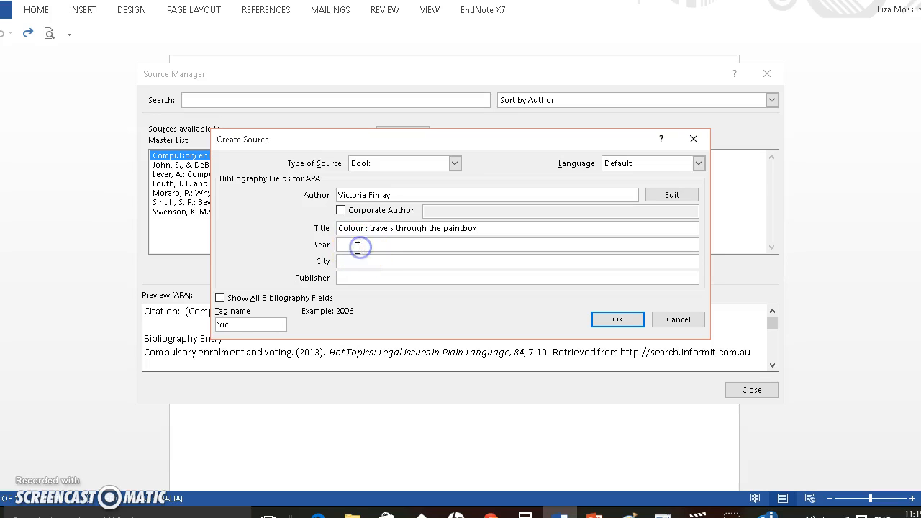
{"action": "type", "text": "2009"}
{"action": "left_click", "coordinate": [363, 264]}
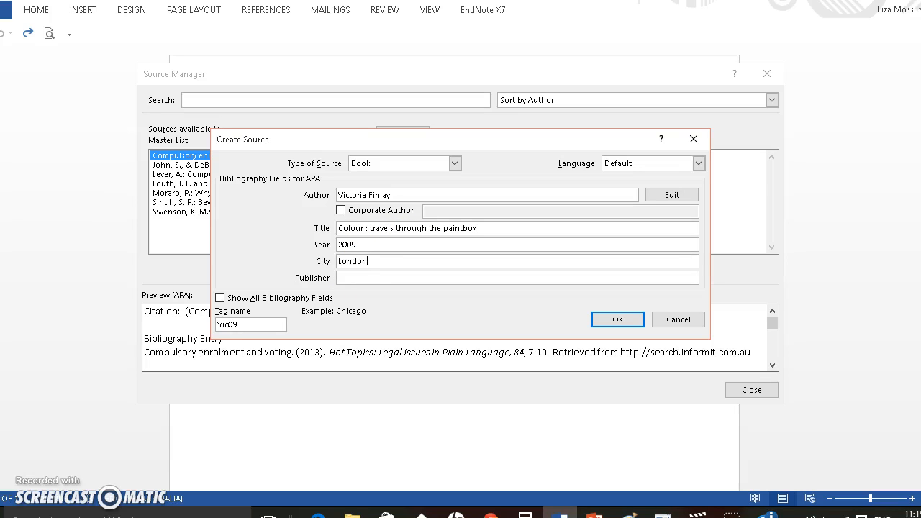
{"action": "left_click", "coordinate": [348, 277]}
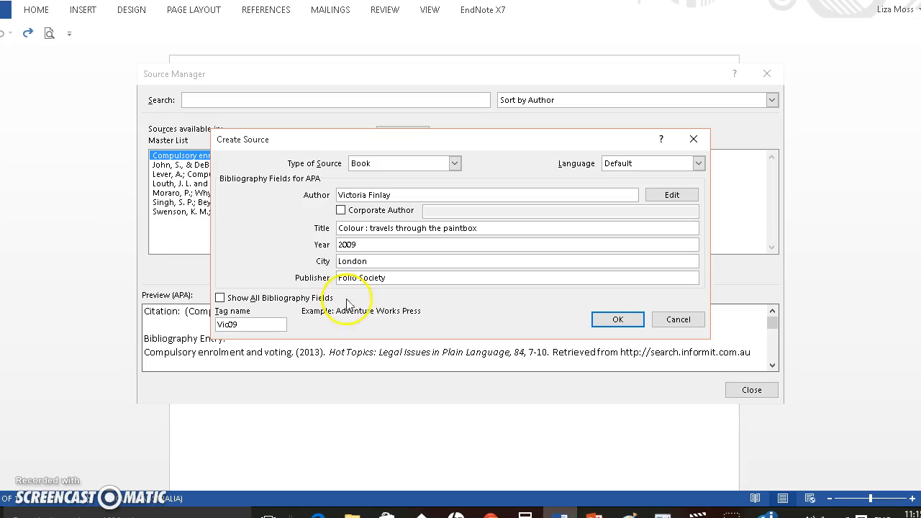
{"action": "left_click", "coordinate": [612, 319]}
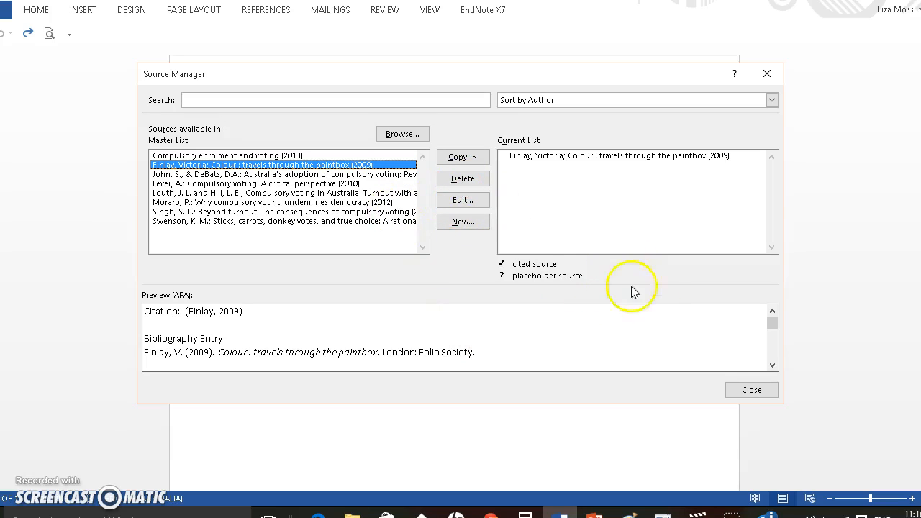
{"action": "left_click", "coordinate": [748, 390]}
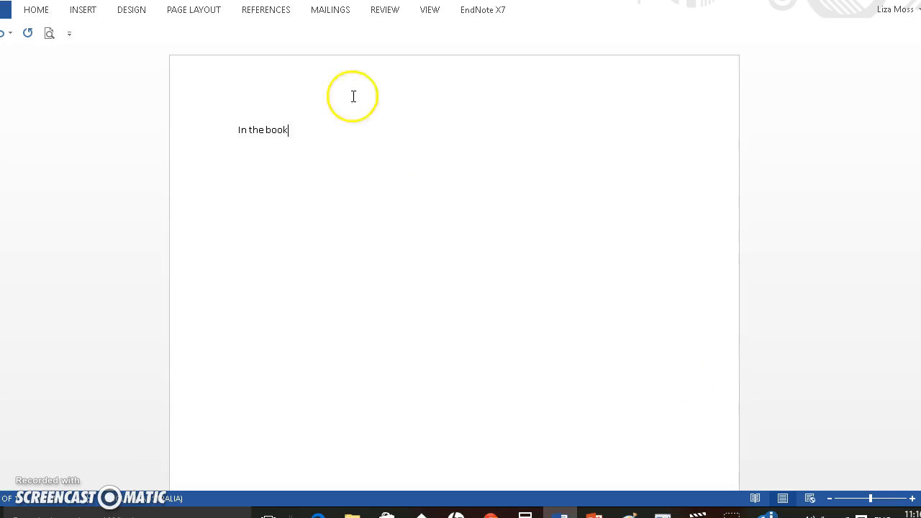
Cite the Colour paintbox book after "In the book" and insert a built-in References list
{"action": "left_click", "coordinate": [273, 11]}
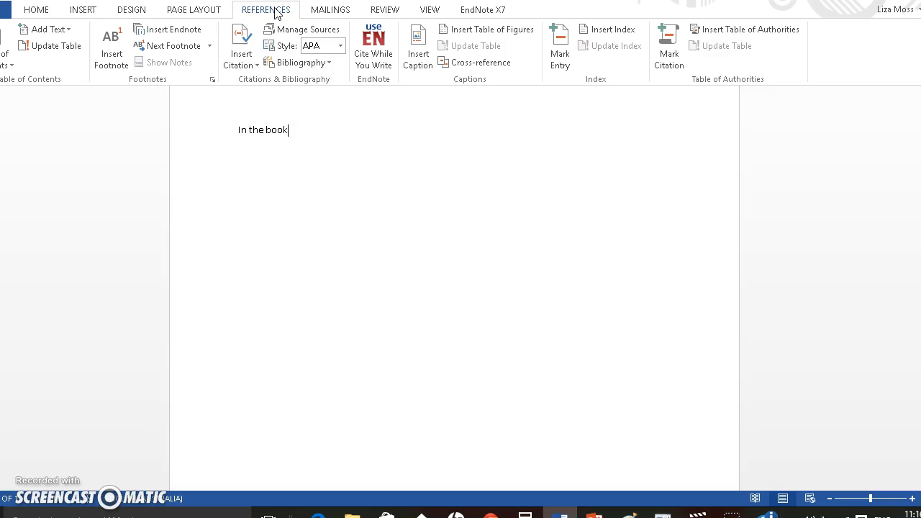
{"action": "left_click", "coordinate": [246, 54]}
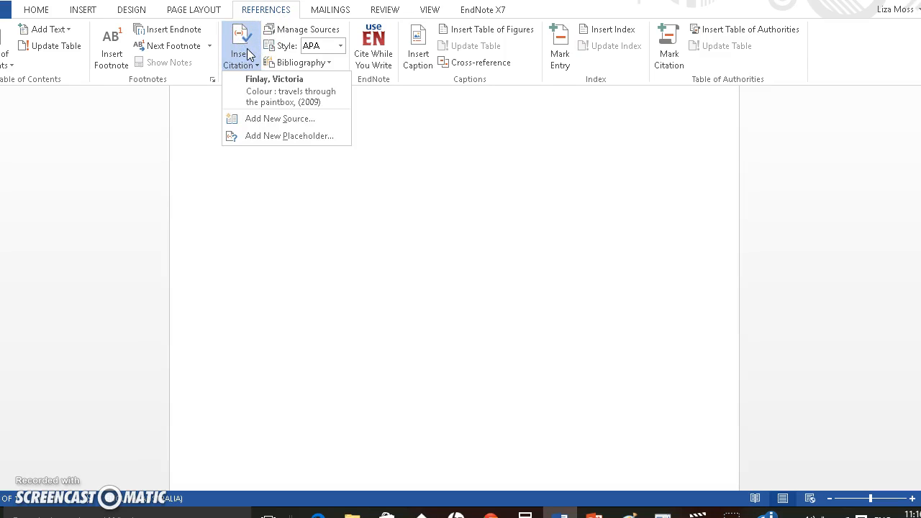
{"action": "left_click", "coordinate": [263, 101]}
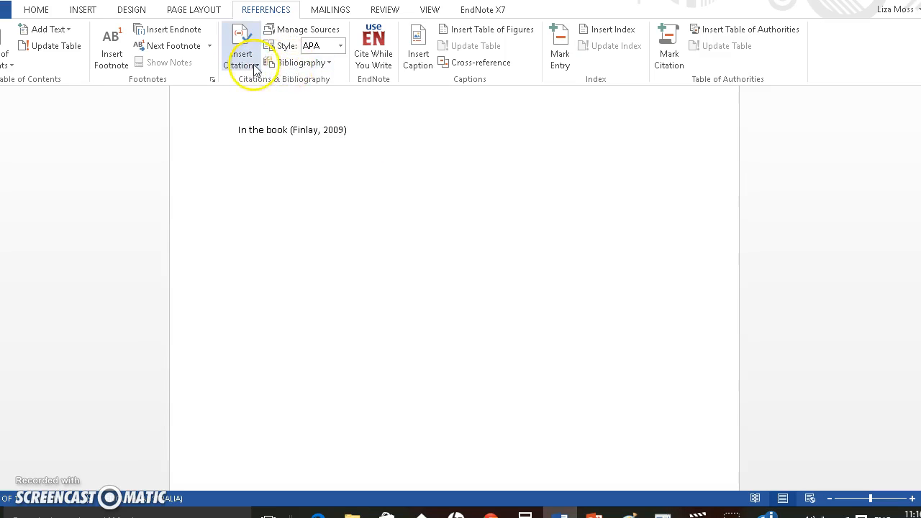
{"action": "left_click", "coordinate": [291, 65]}
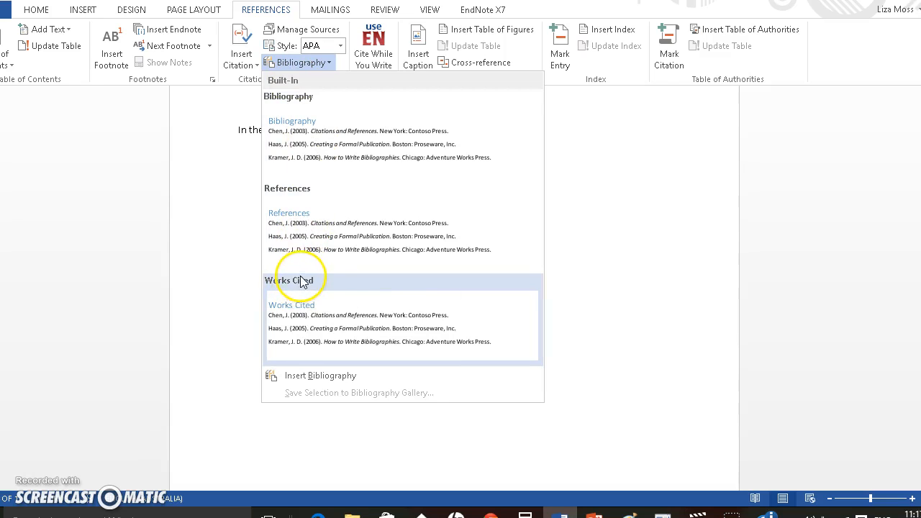
{"action": "left_click", "coordinate": [305, 196]}
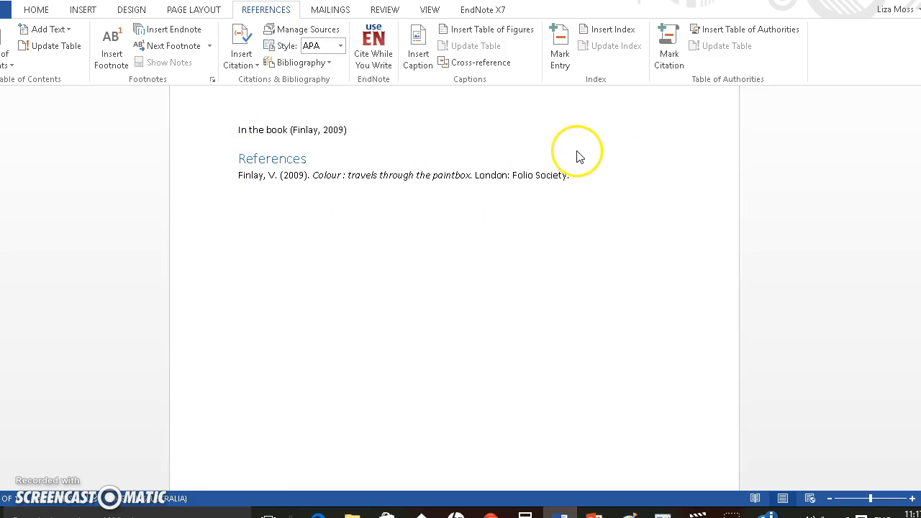
Copy "Compulsory voting: A critical perspective" and "Sticks, carrots, donkey votes, and true choice" from the master list to the current source list
{"action": "left_click", "coordinate": [297, 29]}
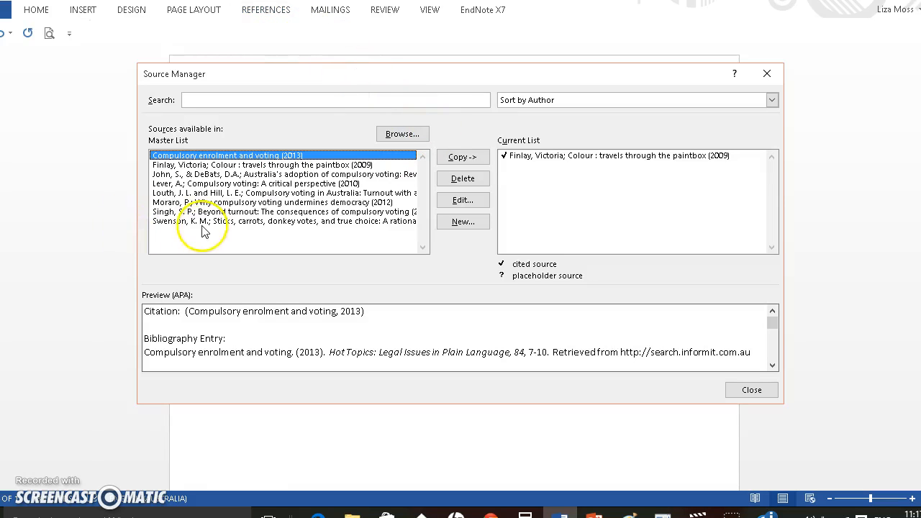
{"action": "left_click", "coordinate": [205, 184]}
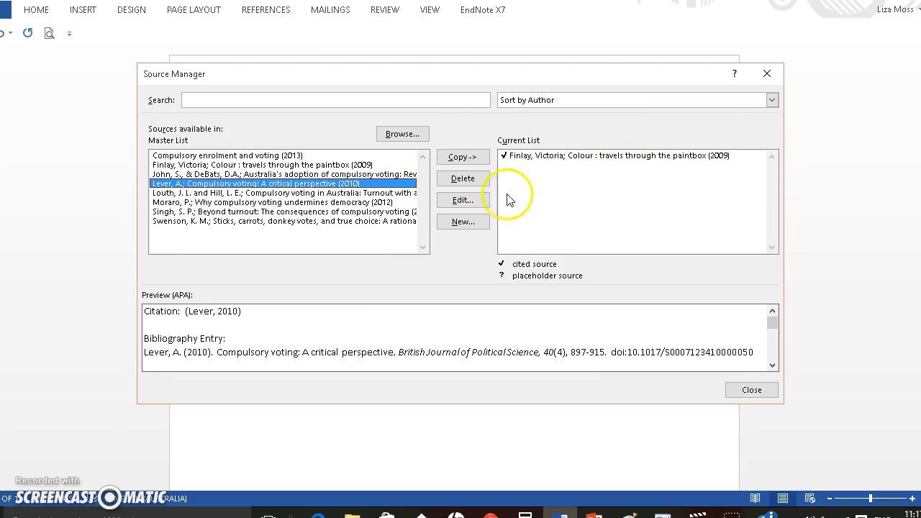
{"action": "left_click", "coordinate": [475, 160]}
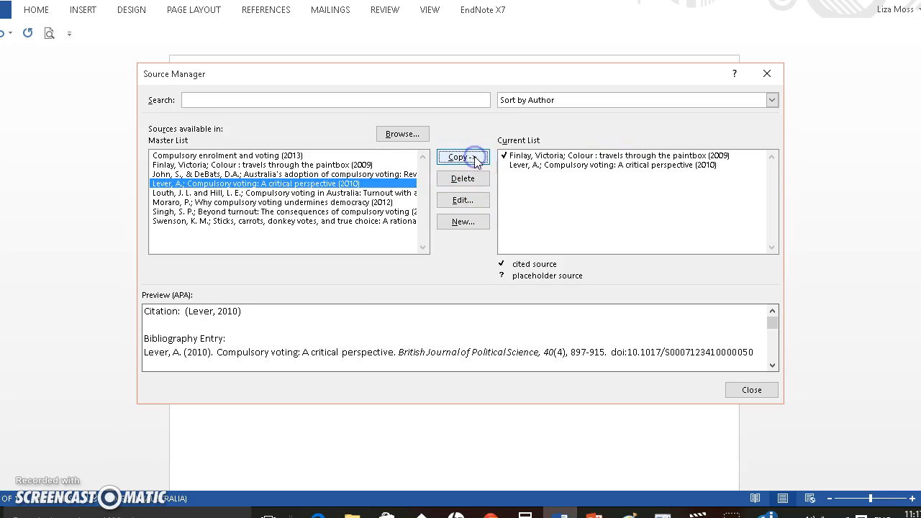
{"action": "left_click", "coordinate": [296, 222]}
{"action": "left_click", "coordinate": [477, 158]}
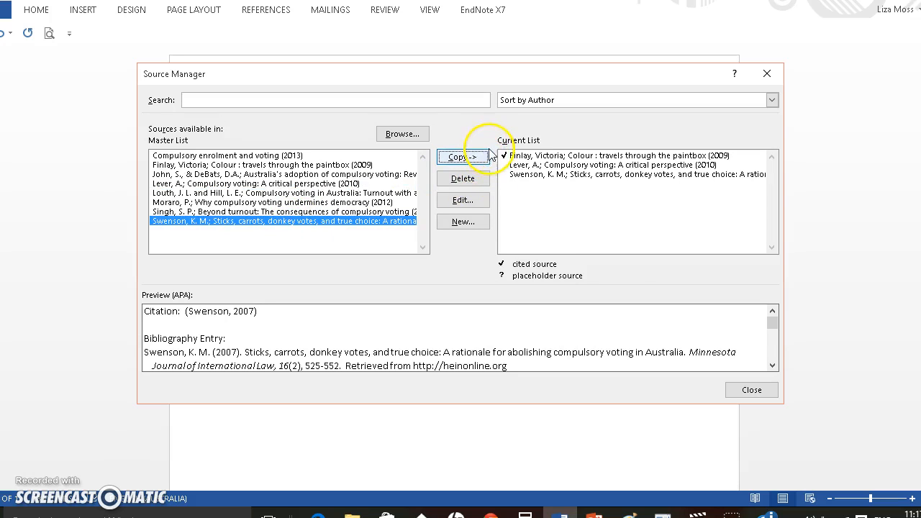
{"action": "left_click", "coordinate": [751, 390]}
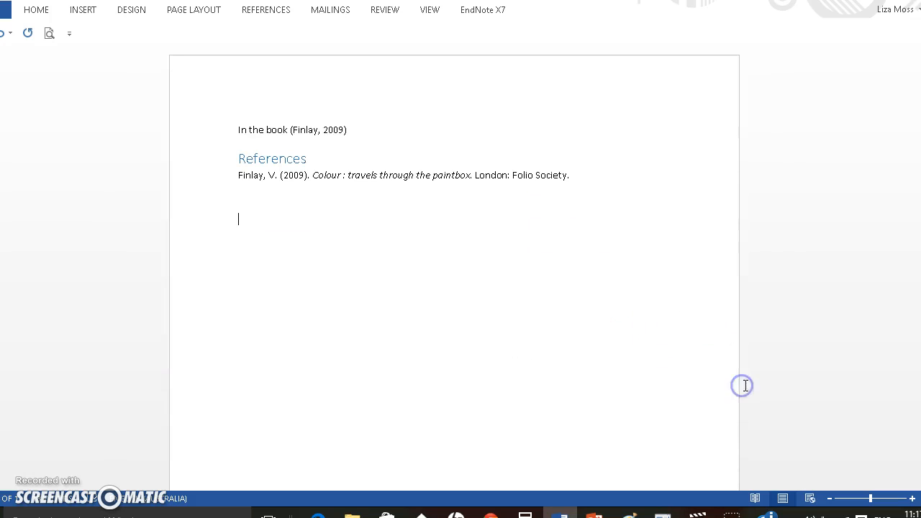
Insert a built-in Works Cited list below the existing References list
{"action": "left_click", "coordinate": [271, 11]}
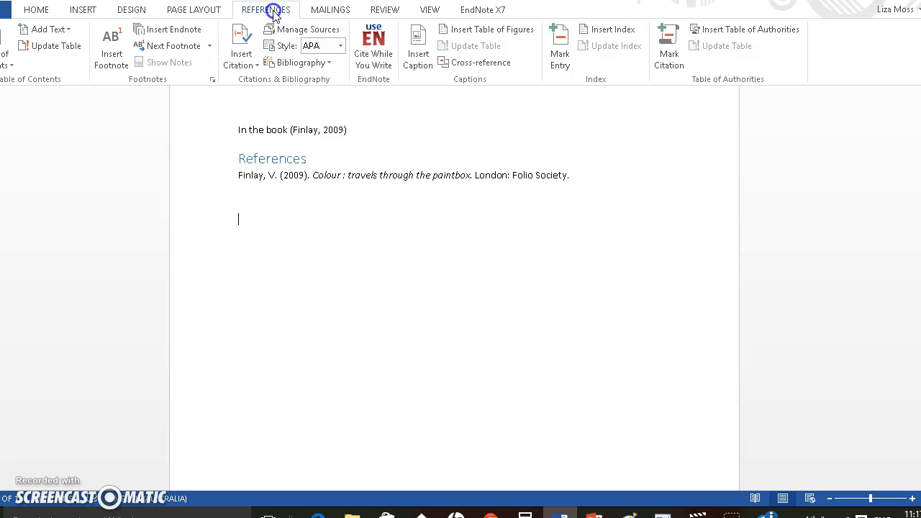
{"action": "left_click", "coordinate": [303, 63]}
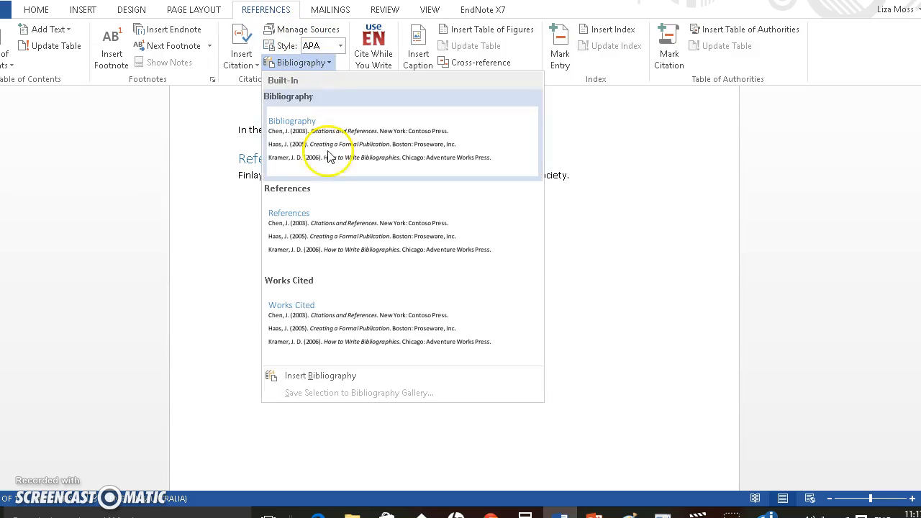
{"action": "left_click", "coordinate": [325, 295]}
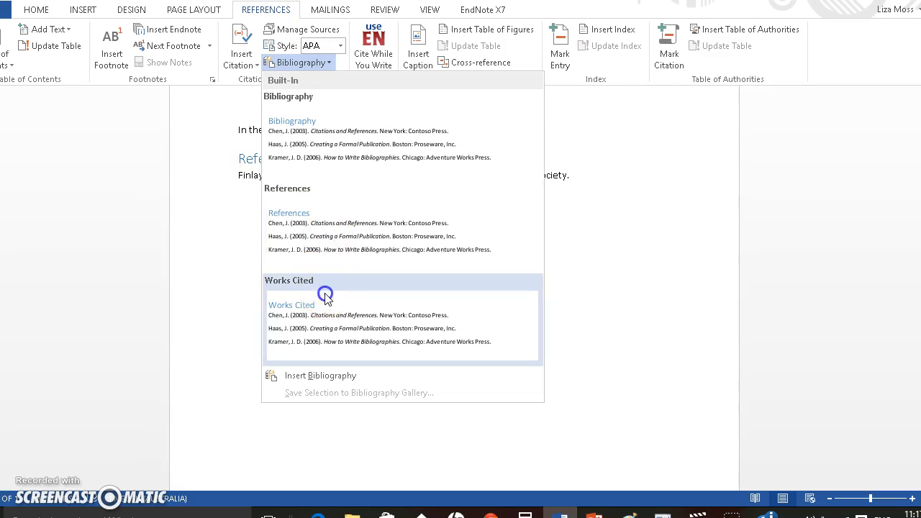